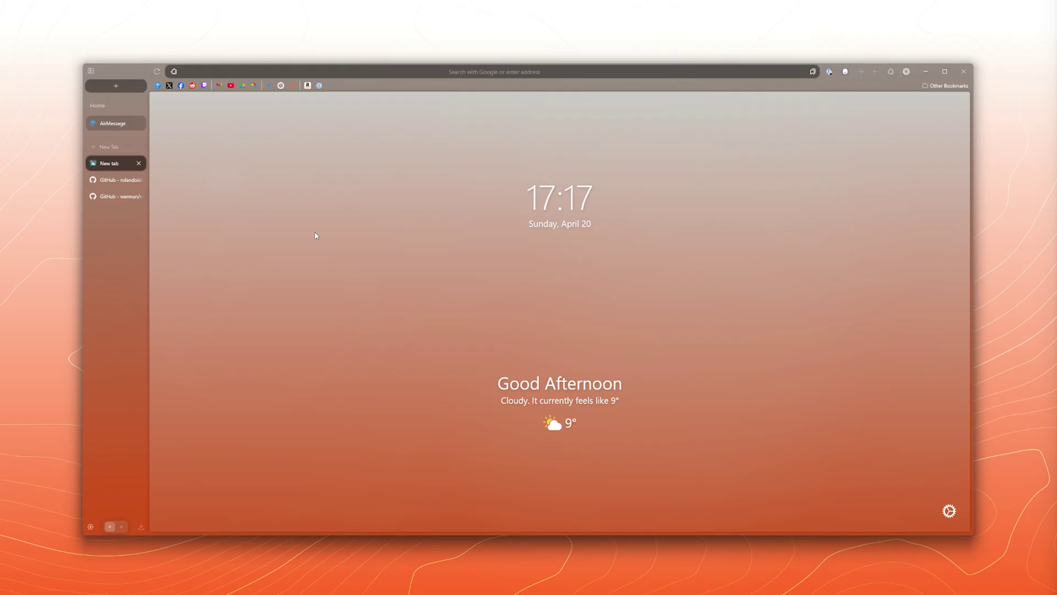
From the Light Host tray menu, open the rnnoise_mono plugin's settings window, then close it.
{"action": "mouse_move", "coordinate": [970, 588]}
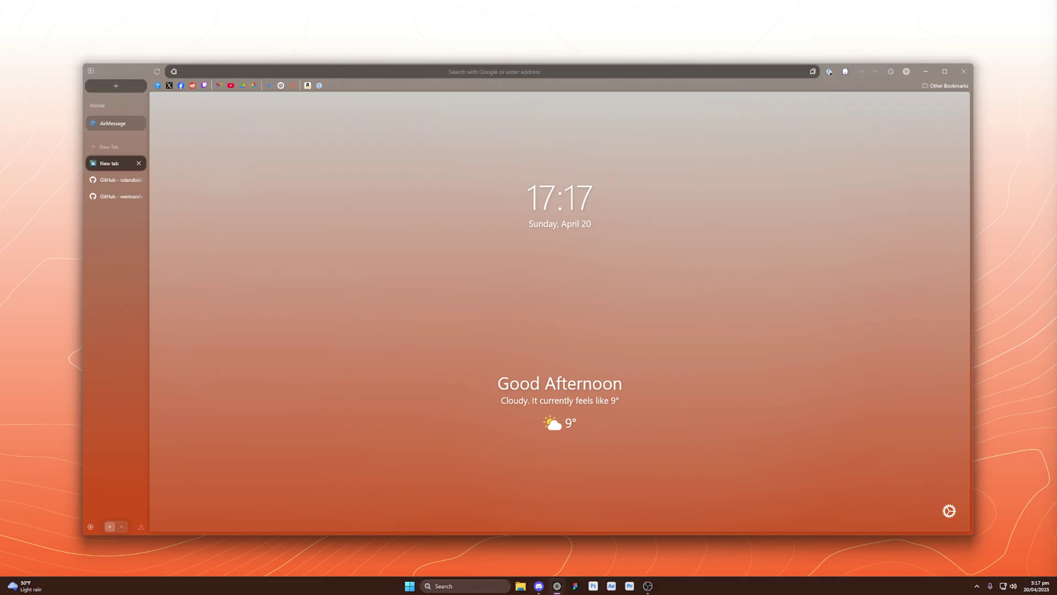
{"action": "left_click", "coordinate": [976, 584]}
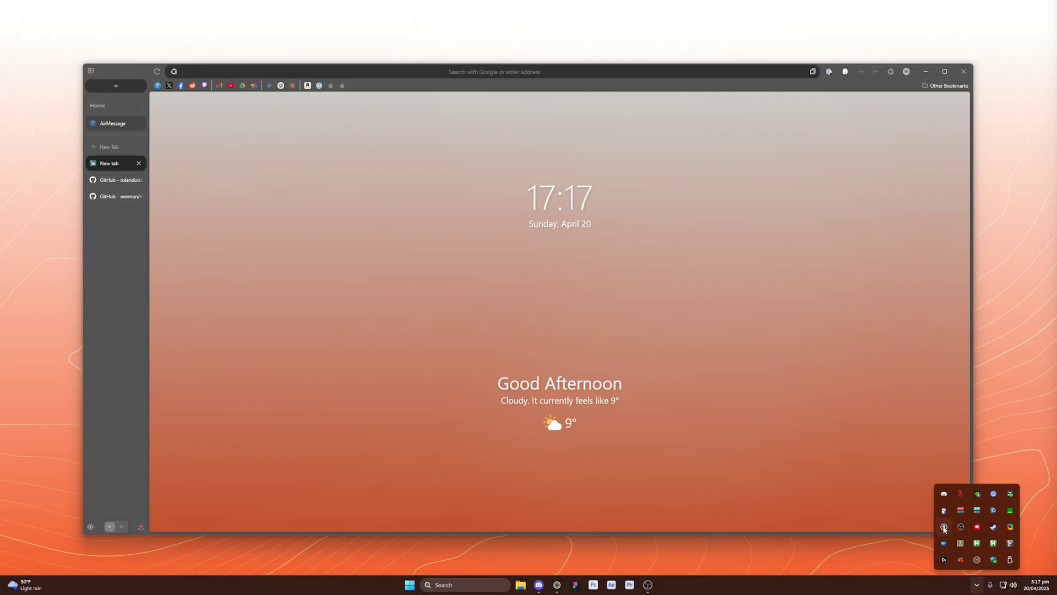
{"action": "left_click", "coordinate": [944, 527]}
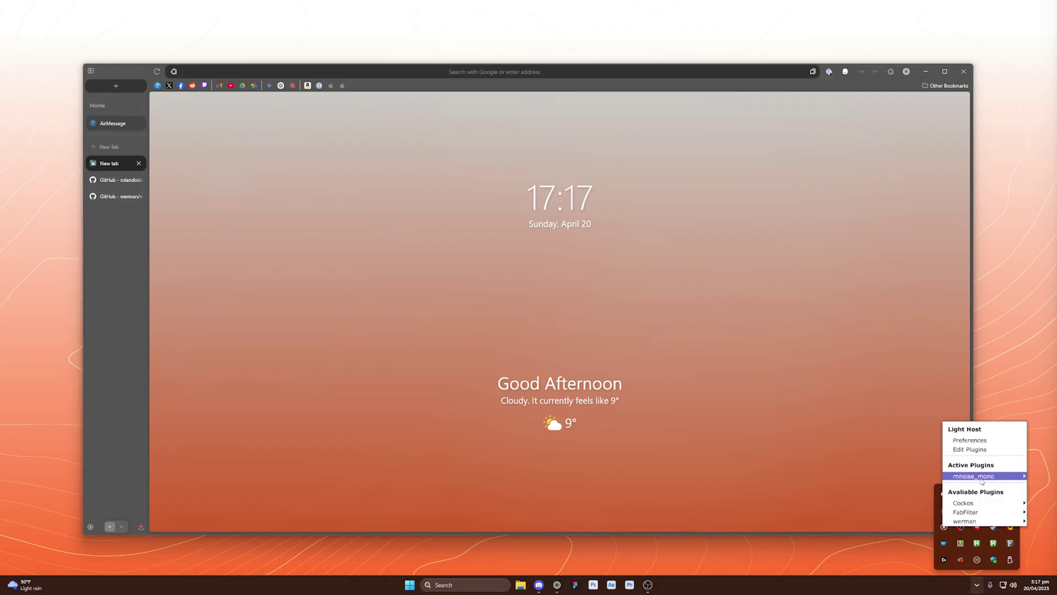
{"action": "mouse_move", "coordinate": [955, 476]}
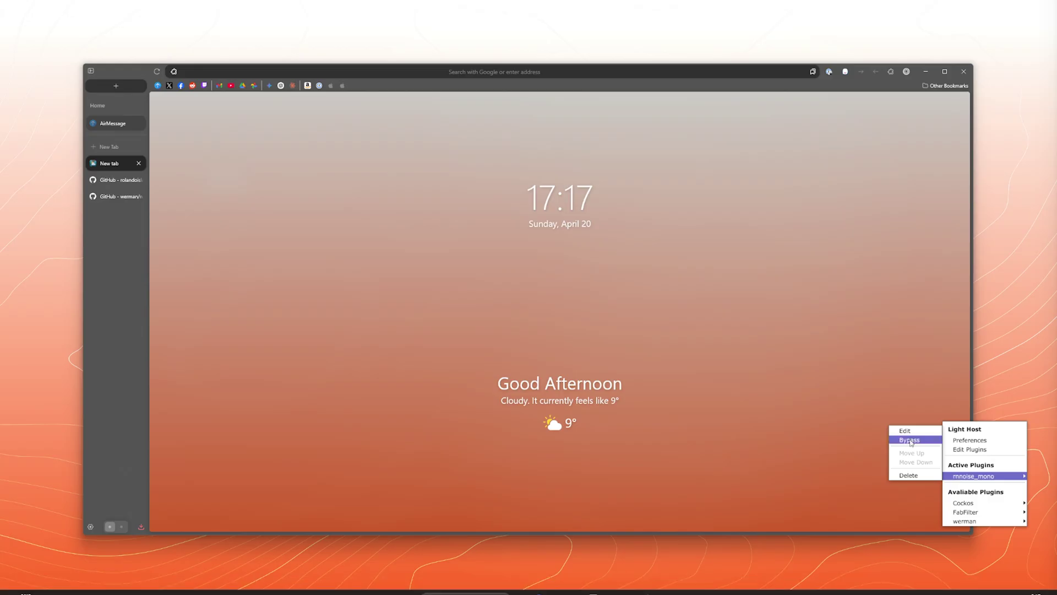
{"action": "left_click", "coordinate": [896, 431]}
{"action": "left_click_drag", "start_coordinate": [132, 123], "coordinate": [542, 200]}
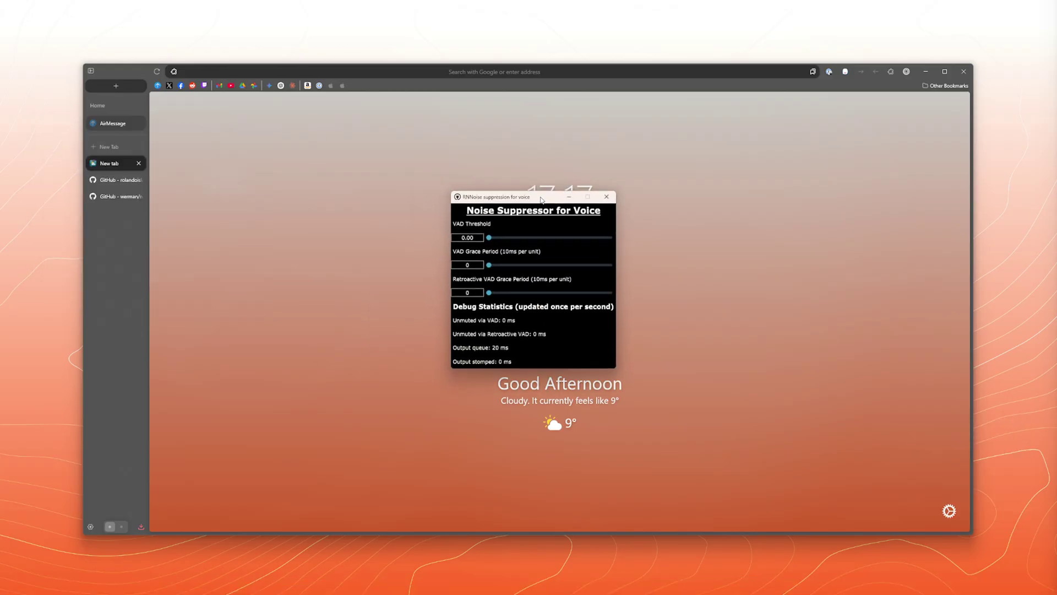
{"action": "left_click", "coordinate": [607, 197]}
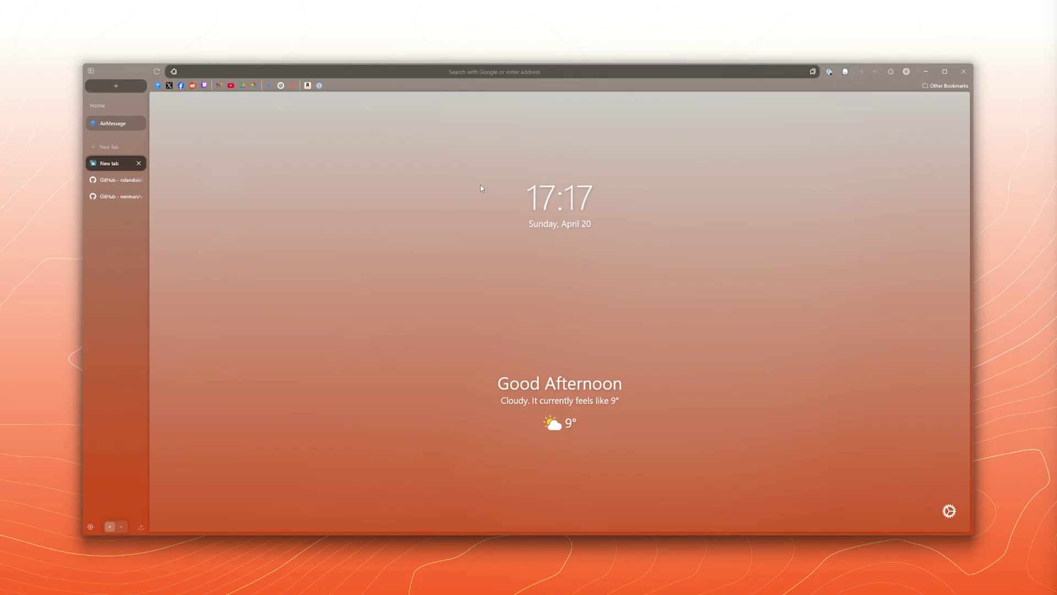
Download and save Light.Host.1.2.1.Win64.zip from the LightHost v1.2.1 release page.
{"action": "left_click", "coordinate": [107, 180]}
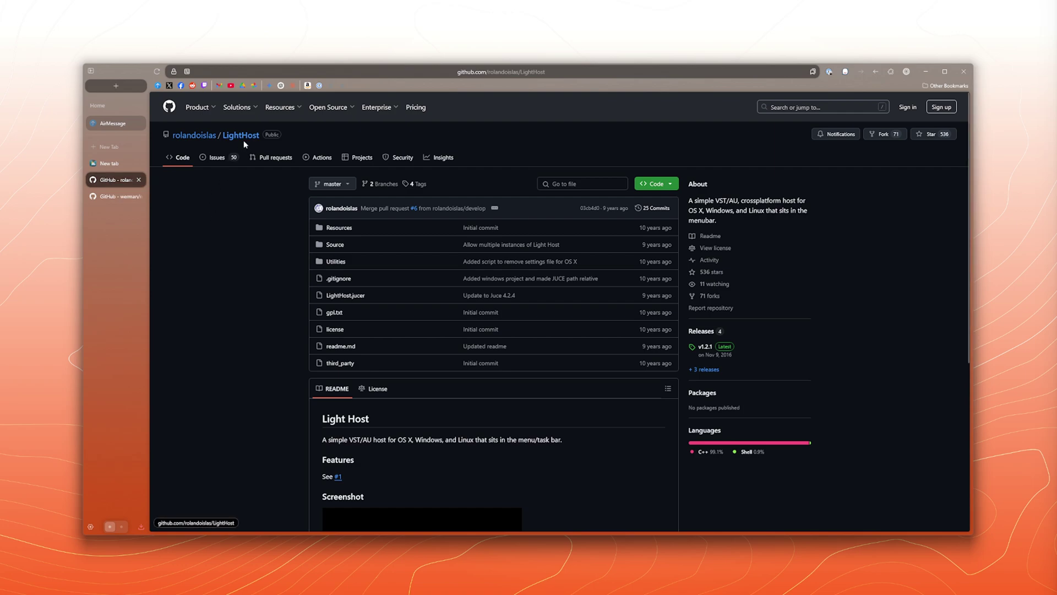
{"action": "left_click", "coordinate": [711, 355]}
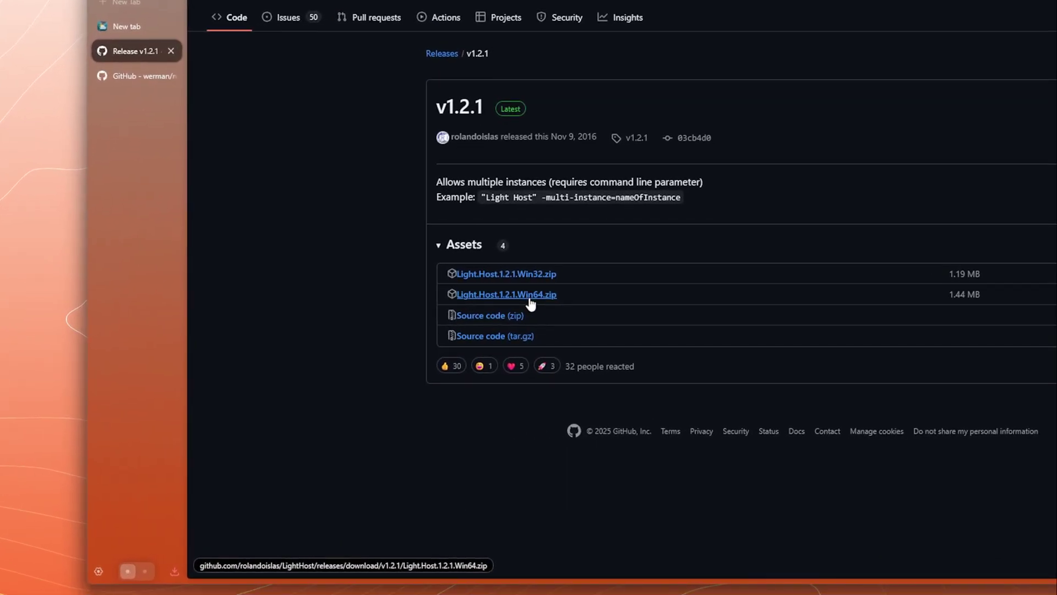
{"action": "left_click", "coordinate": [530, 300]}
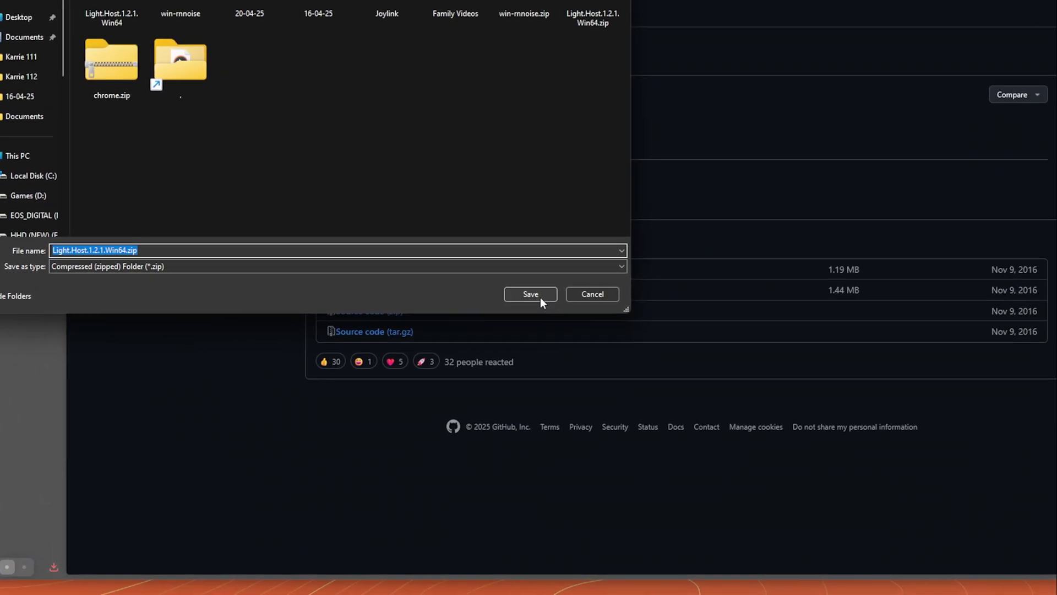
{"action": "left_click", "coordinate": [648, 298]}
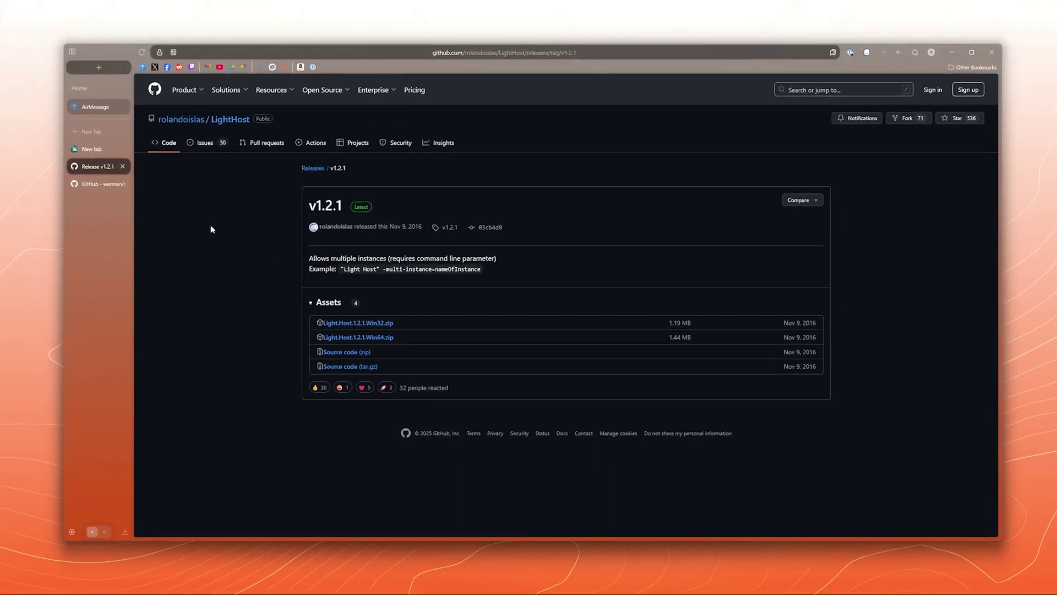
Go to the noise-suppression-for-voice repository and open its Noise Suppression v1.10 release.
{"action": "left_click", "coordinate": [17, 108]}
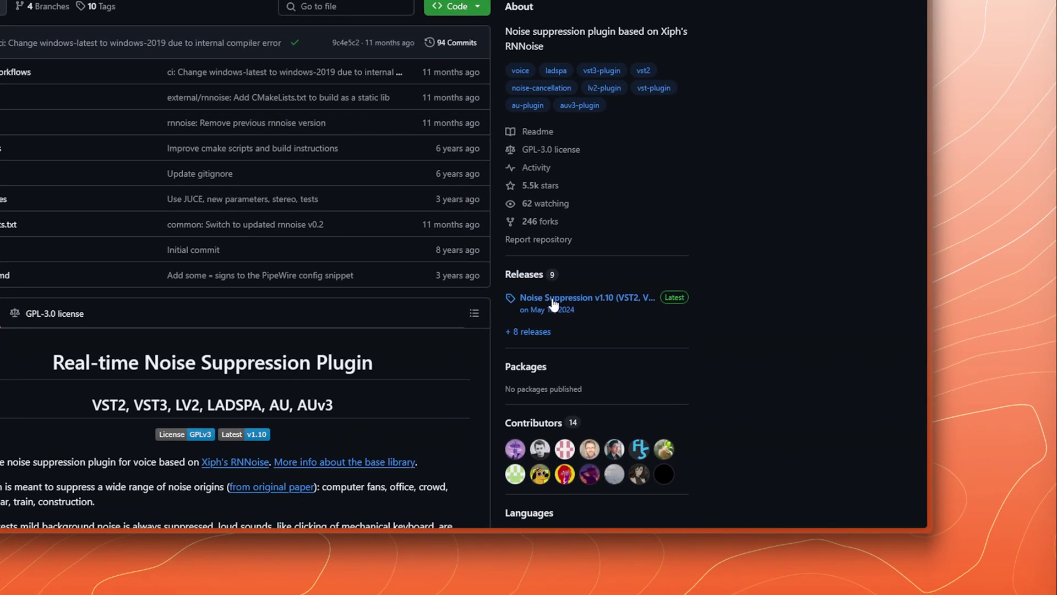
{"action": "left_click", "coordinate": [553, 300]}
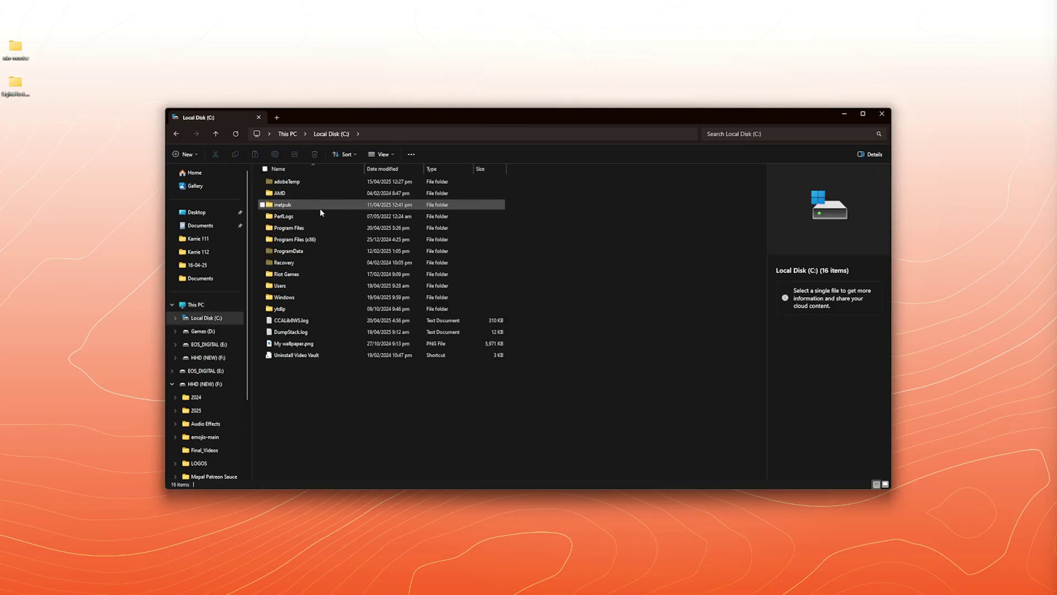
Open C:\Program Files\VSTPlugins to check its contents.
{"action": "double_click", "coordinate": [300, 228]}
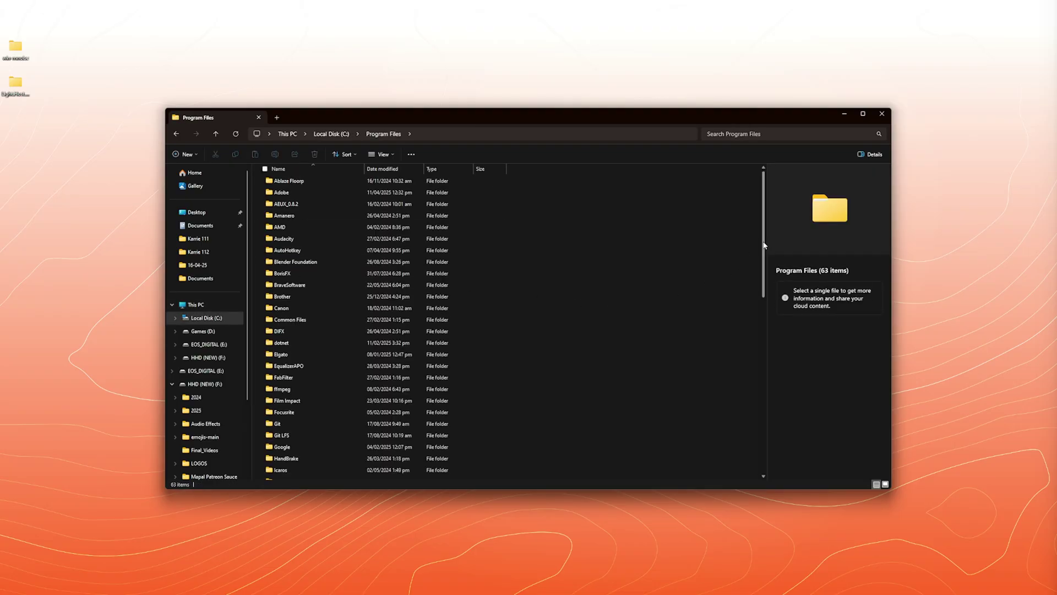
{"action": "left_click_drag", "start_coordinate": [764, 245], "coordinate": [753, 408]}
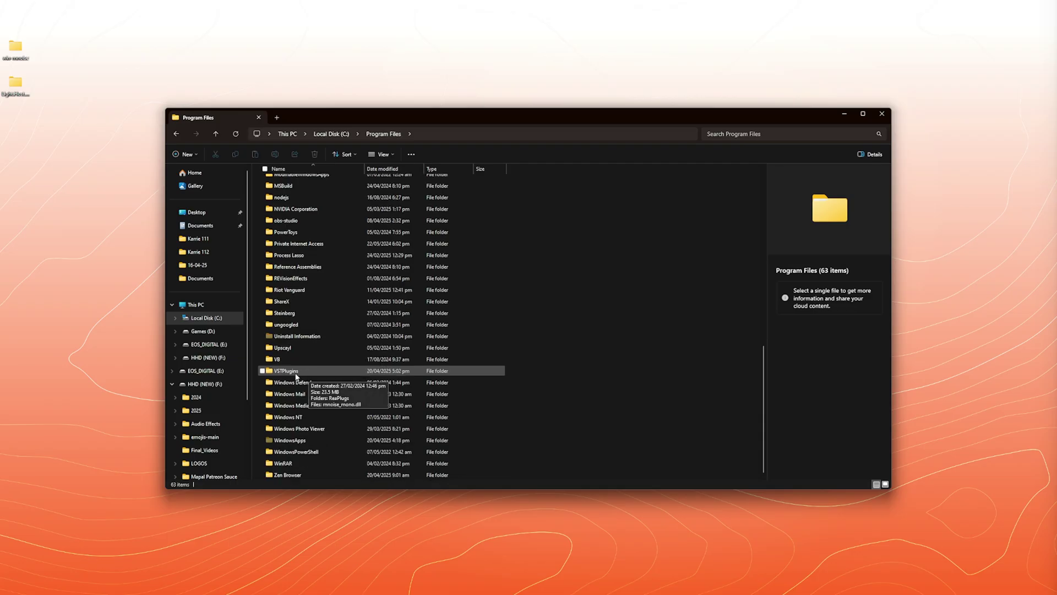
{"action": "left_click", "coordinate": [296, 374]}
{"action": "double_click", "coordinate": [293, 372]}
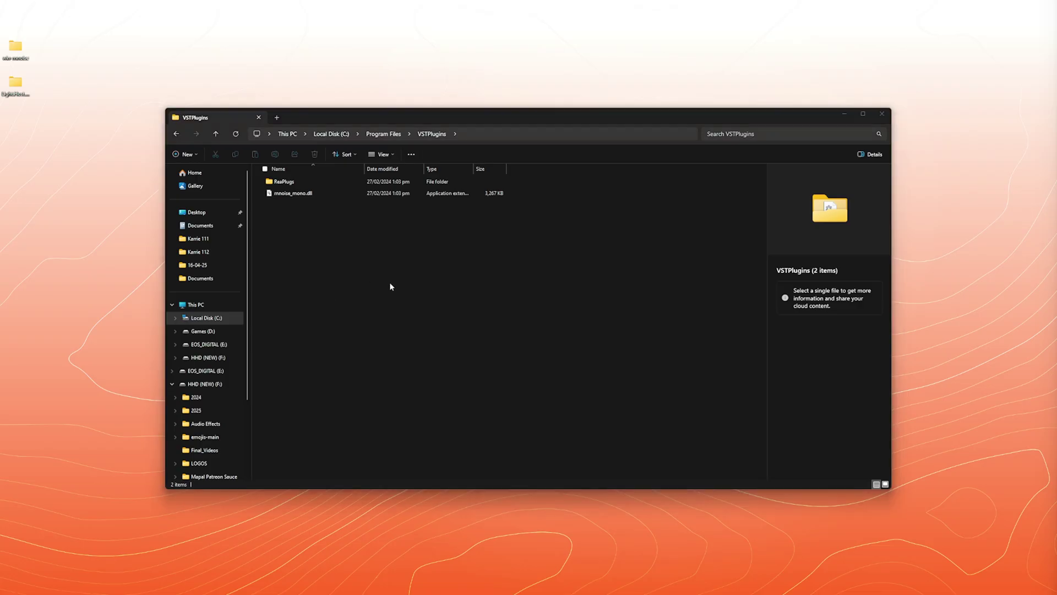
Select rnnoise_mono.dll in win-rnnoise > win-rnnoise > rnnoise_mono.lv2, then minimize VSTPlugins.
{"action": "double_click", "coordinate": [16, 47]}
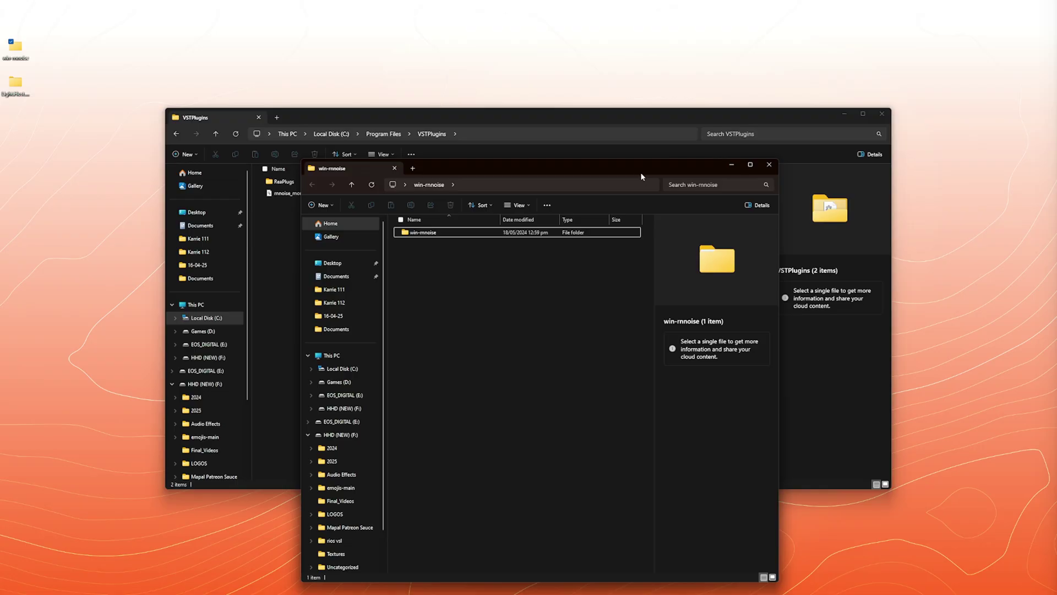
{"action": "left_click_drag", "start_coordinate": [640, 172], "coordinate": [655, 125]}
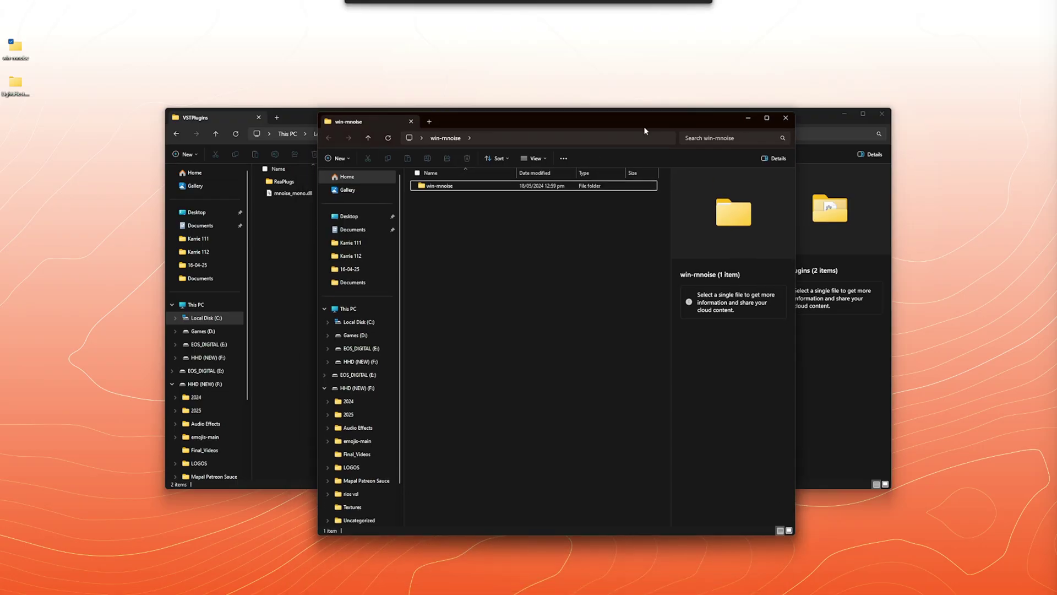
{"action": "double_click", "coordinate": [445, 186]}
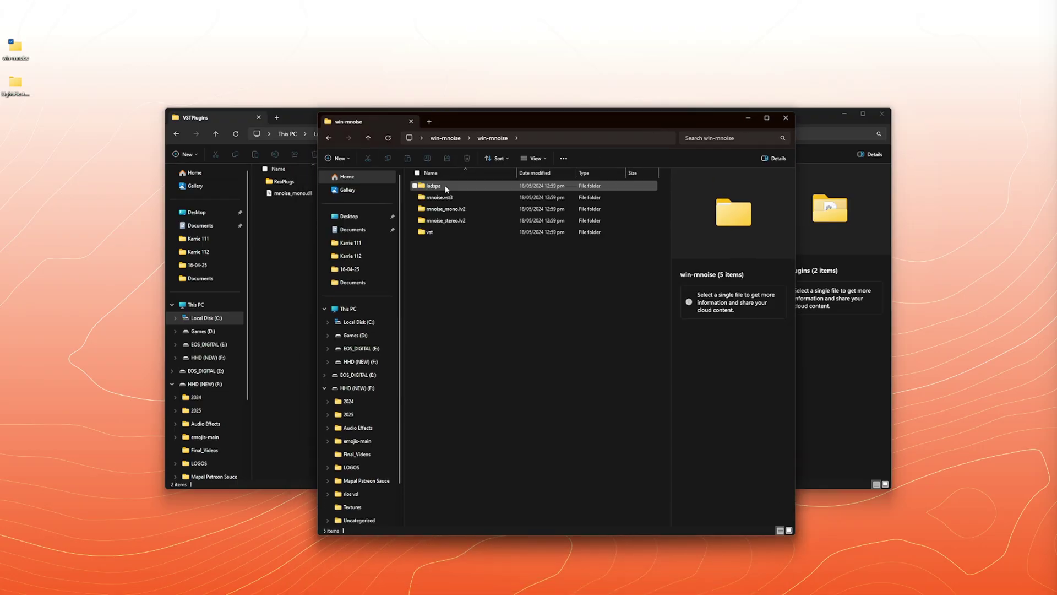
{"action": "mouse_move", "coordinate": [471, 215]}
{"action": "double_click", "coordinate": [472, 212]}
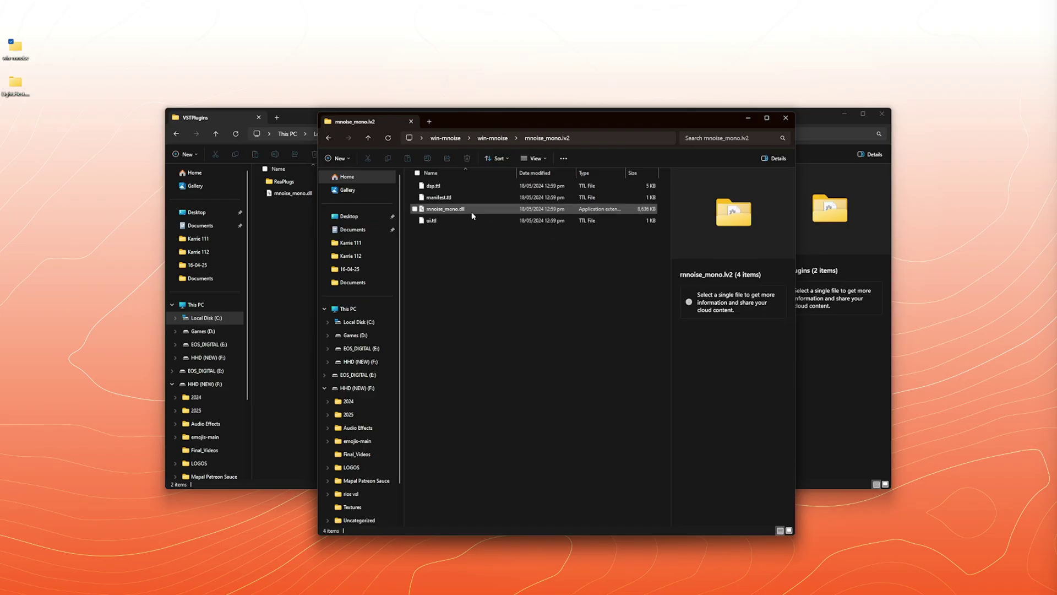
{"action": "left_click", "coordinate": [459, 210]}
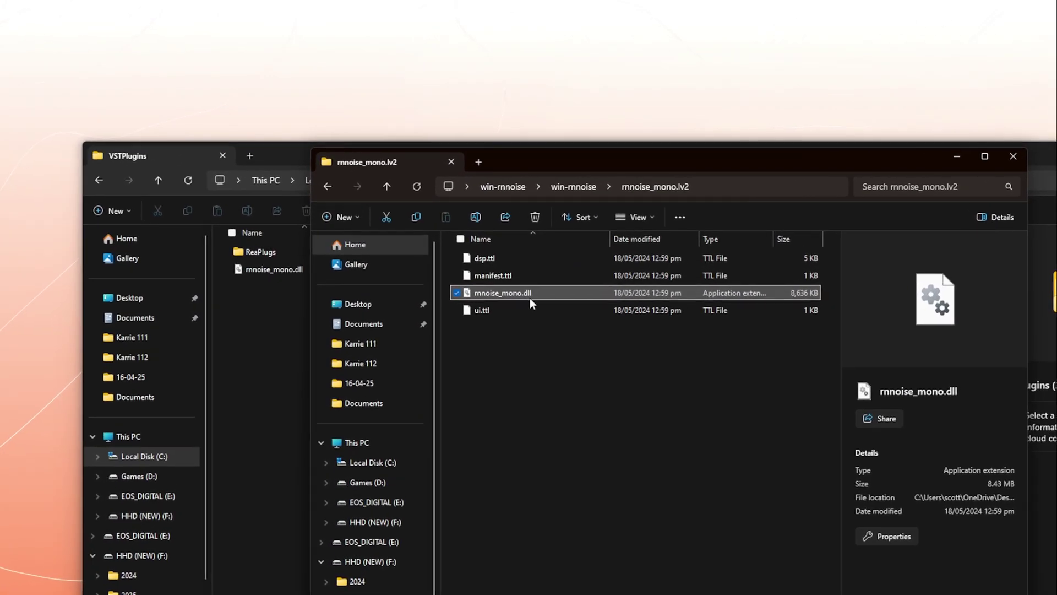
{"action": "left_click", "coordinate": [445, 304]}
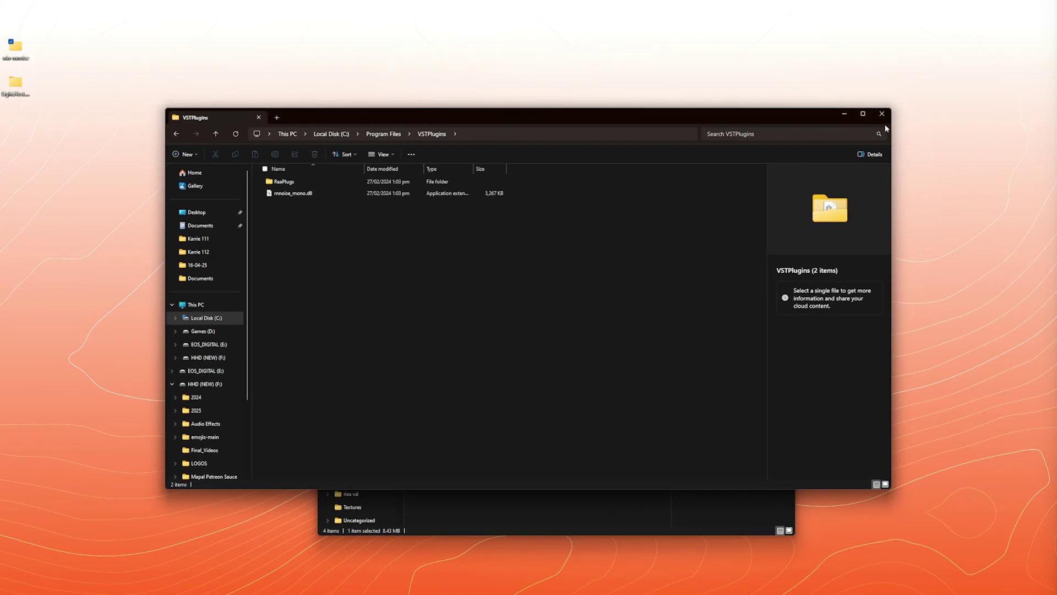
{"action": "left_click", "coordinate": [844, 113]}
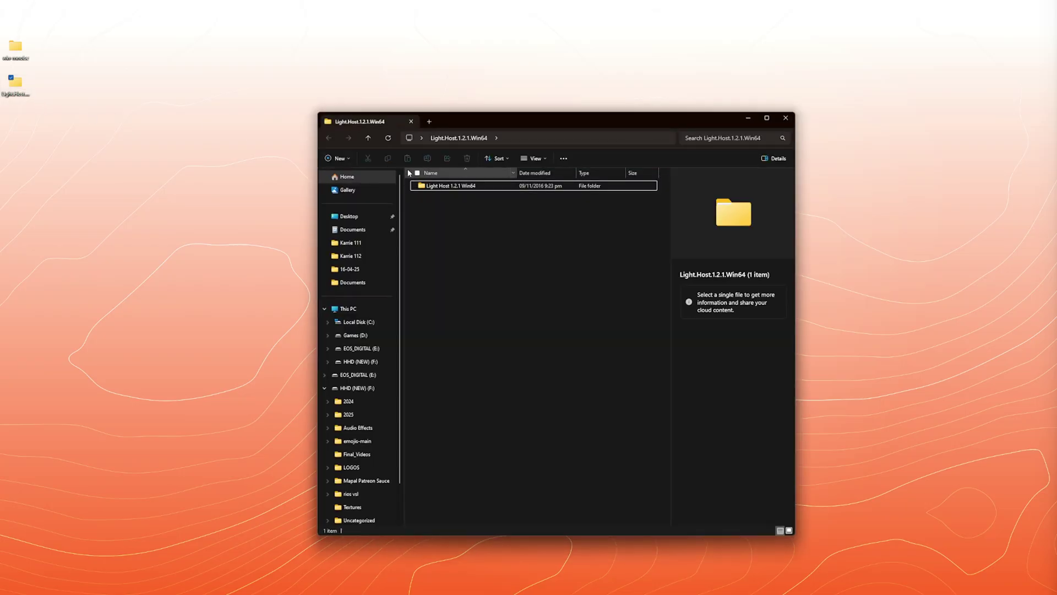
Open the Light Host 1.2.1 Win64 folder, then choose Edit Plugins from the Light Host tray menu.
{"action": "double_click", "coordinate": [462, 187]}
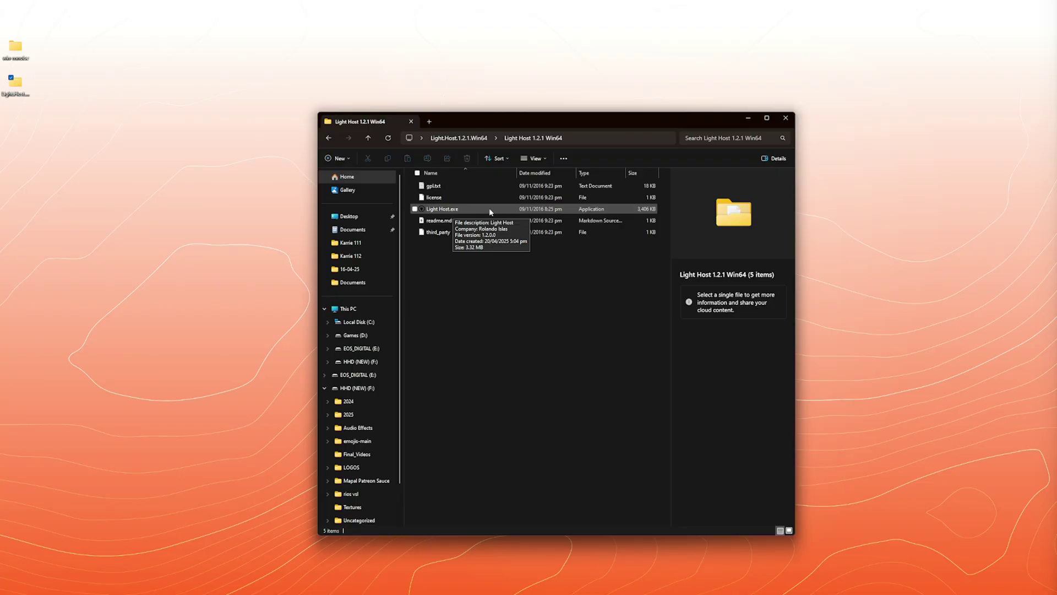
{"action": "left_click", "coordinate": [747, 118]}
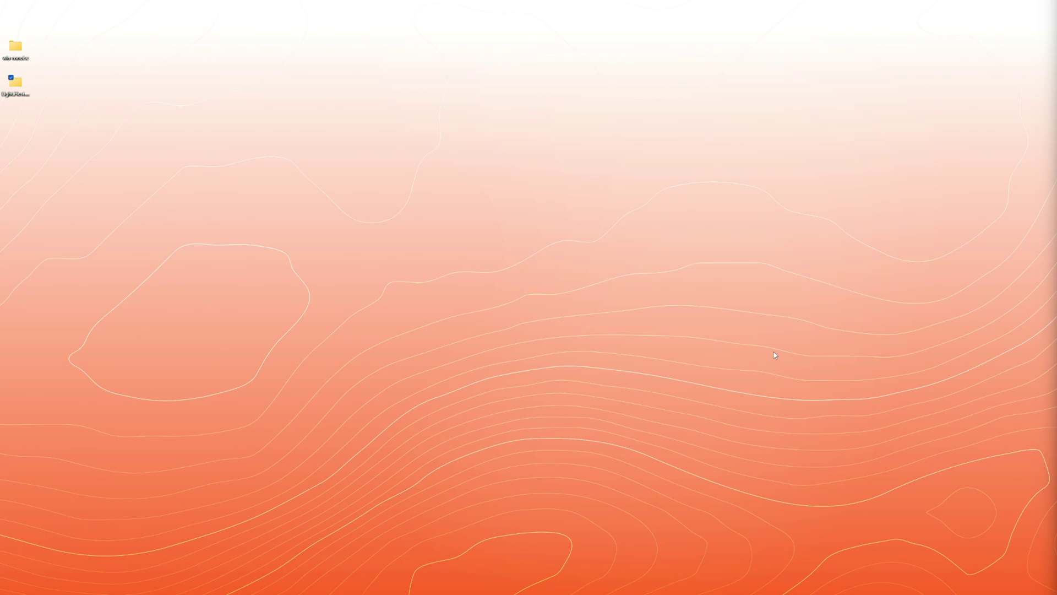
{"action": "mouse_move", "coordinate": [923, 591]}
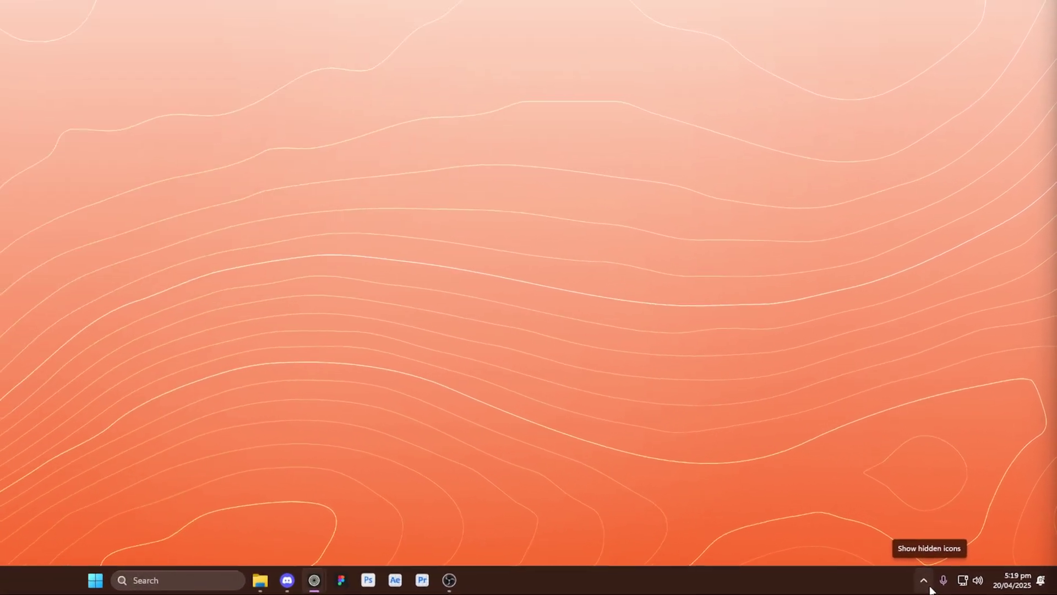
{"action": "left_click", "coordinate": [927, 586]}
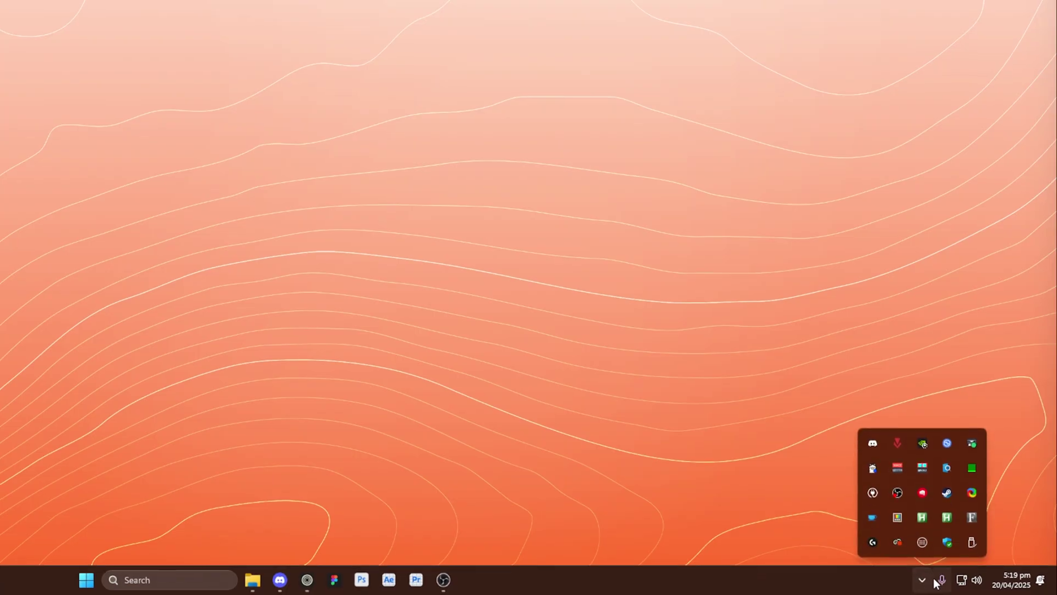
{"action": "left_click", "coordinate": [872, 495]}
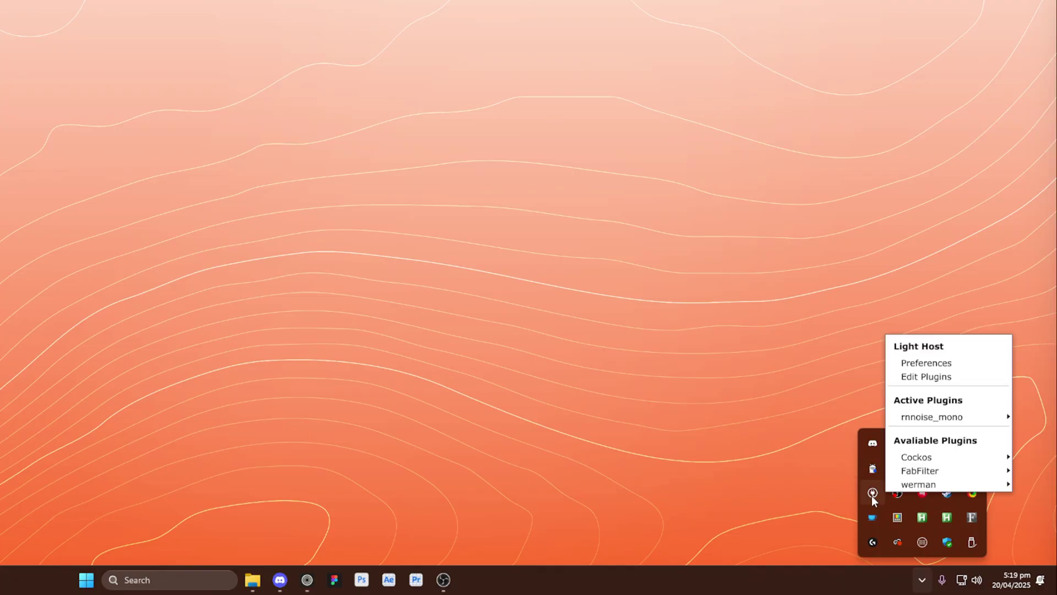
{"action": "left_click", "coordinate": [931, 378]}
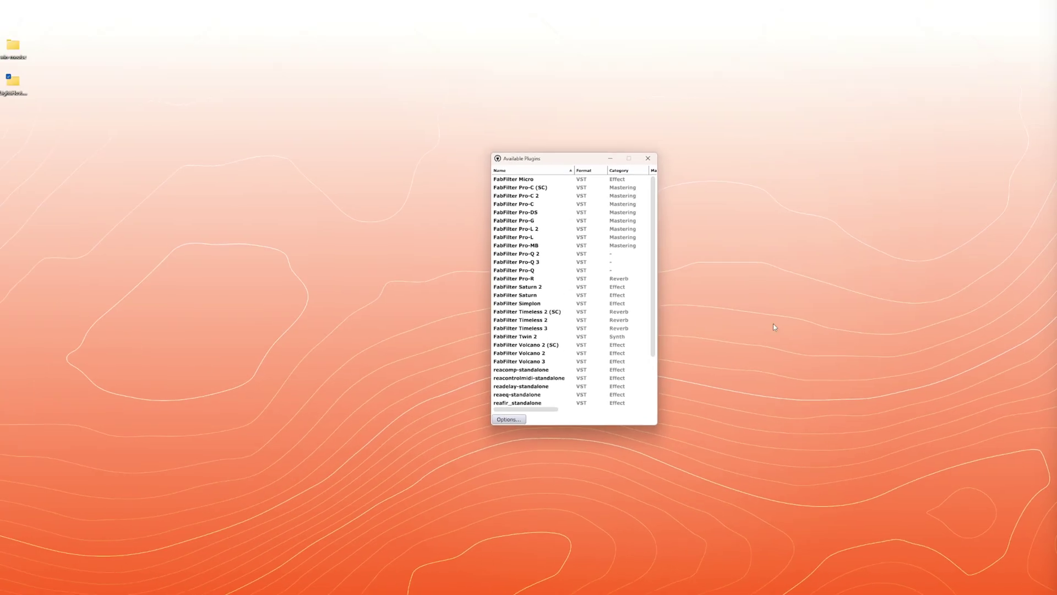
{"action": "left_click", "coordinate": [509, 419]}
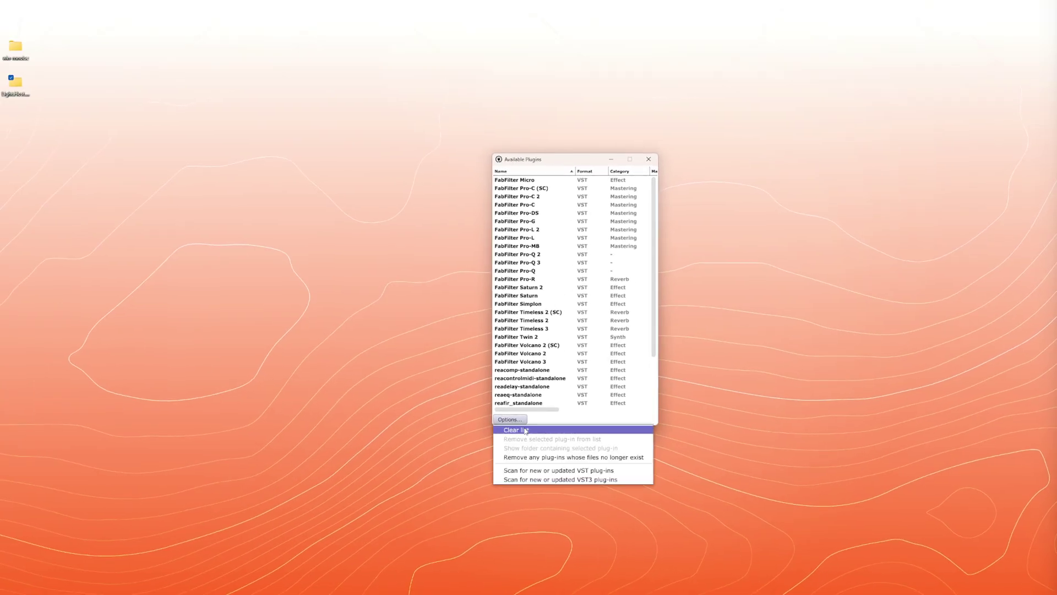
{"action": "left_click", "coordinate": [547, 471]}
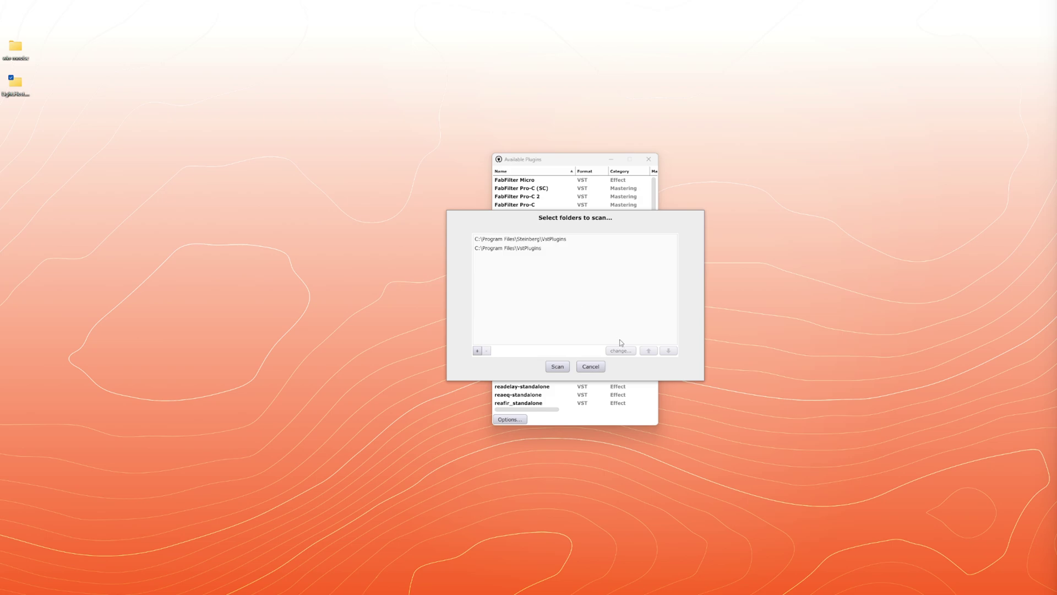
{"action": "left_click", "coordinate": [509, 249]}
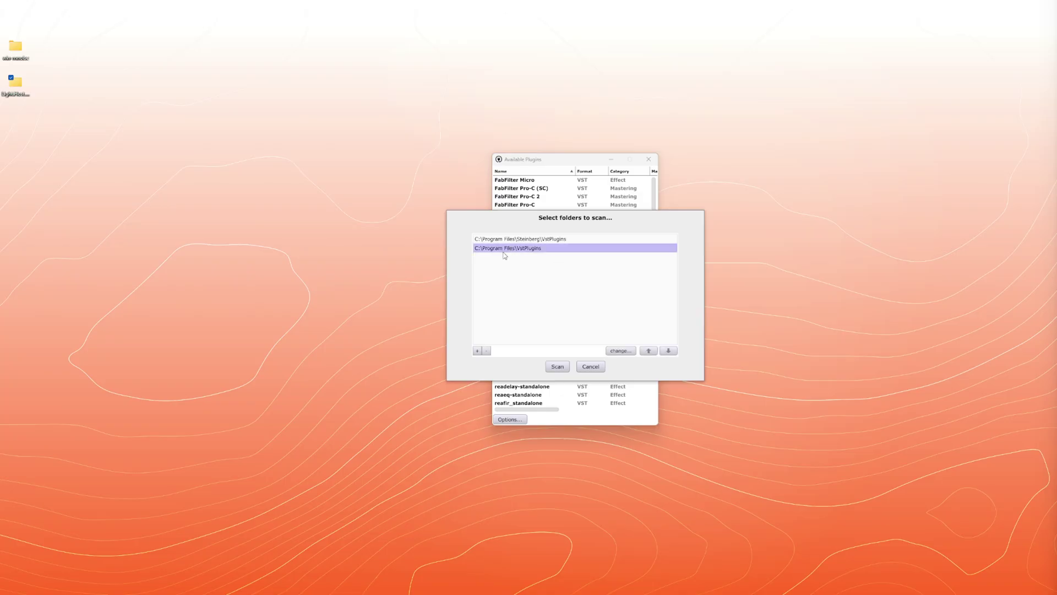
{"action": "left_click", "coordinate": [620, 350]}
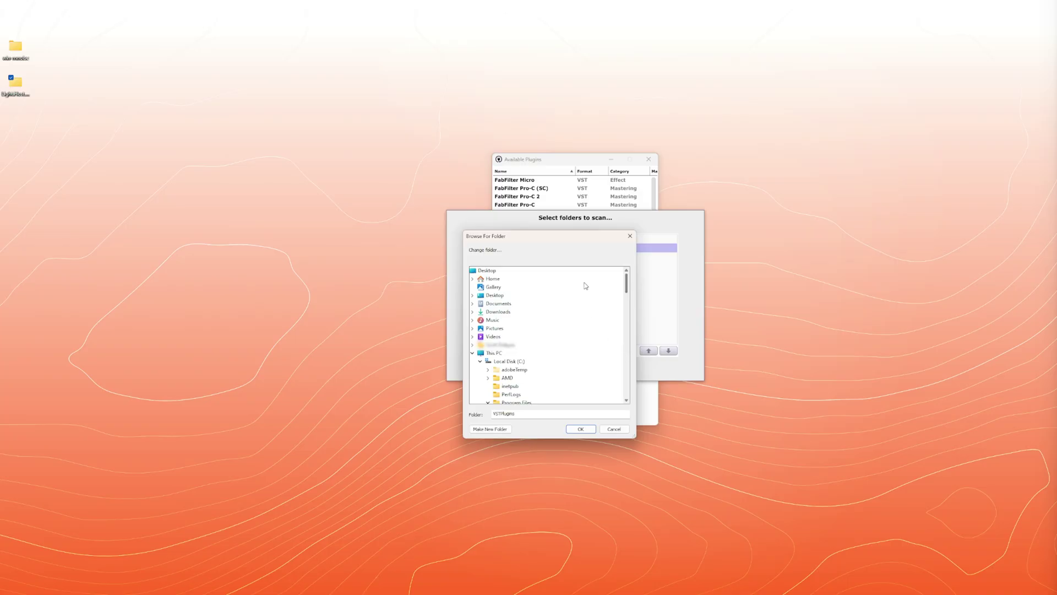
{"action": "left_click_drag", "start_coordinate": [492, 228], "coordinate": [364, 212]}
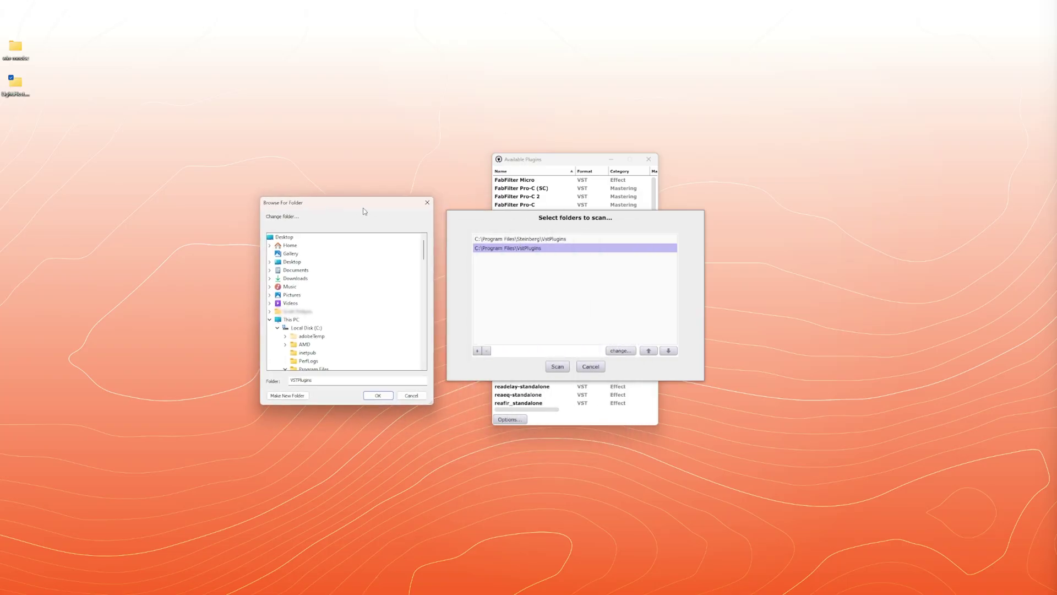
{"action": "left_click", "coordinate": [427, 204]}
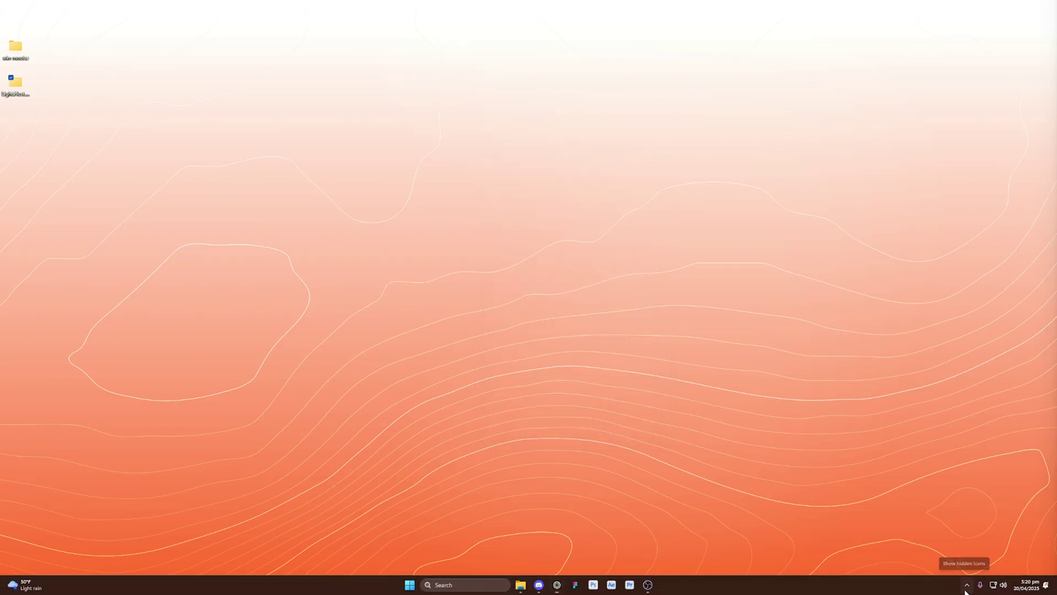
Load werman's rnnoise_mono VST and open its Noise Suppressor for Voice settings from Active Plugins.
{"action": "left_click", "coordinate": [967, 588]}
{"action": "left_click", "coordinate": [934, 527]}
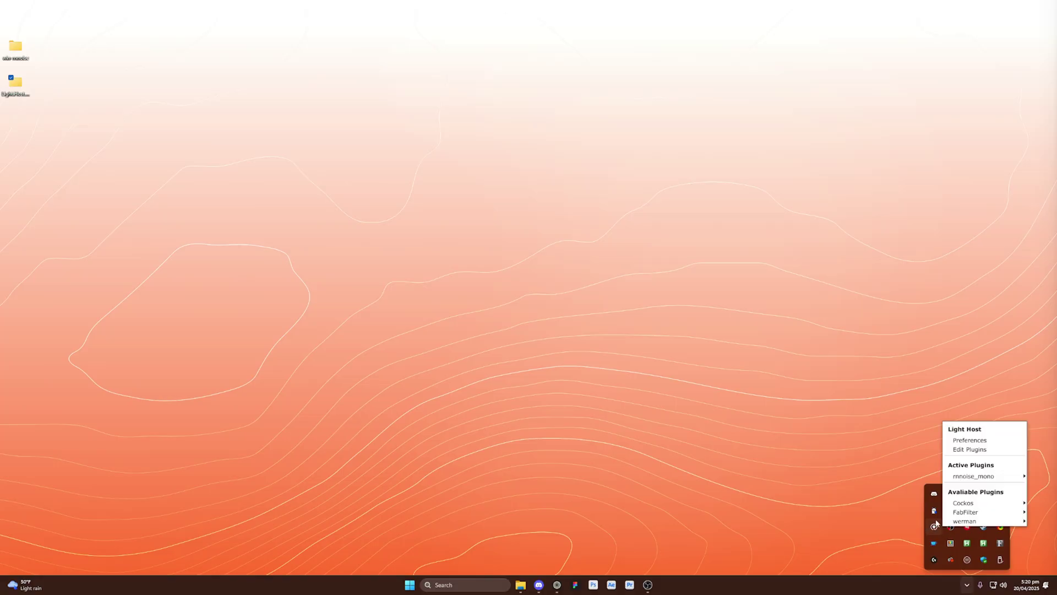
{"action": "mouse_move", "coordinate": [950, 521]}
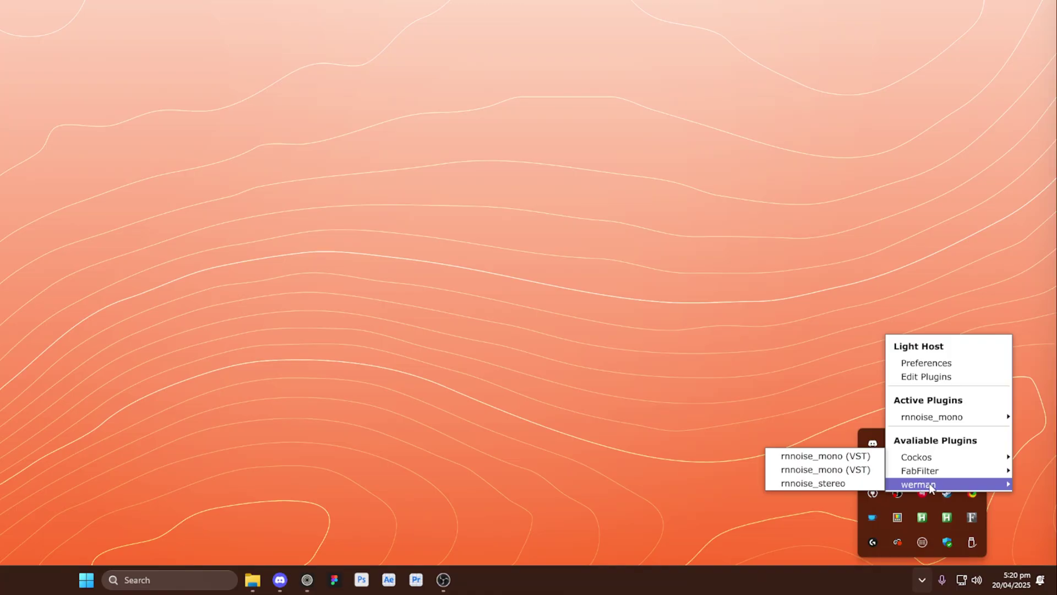
{"action": "left_click", "coordinate": [849, 470]}
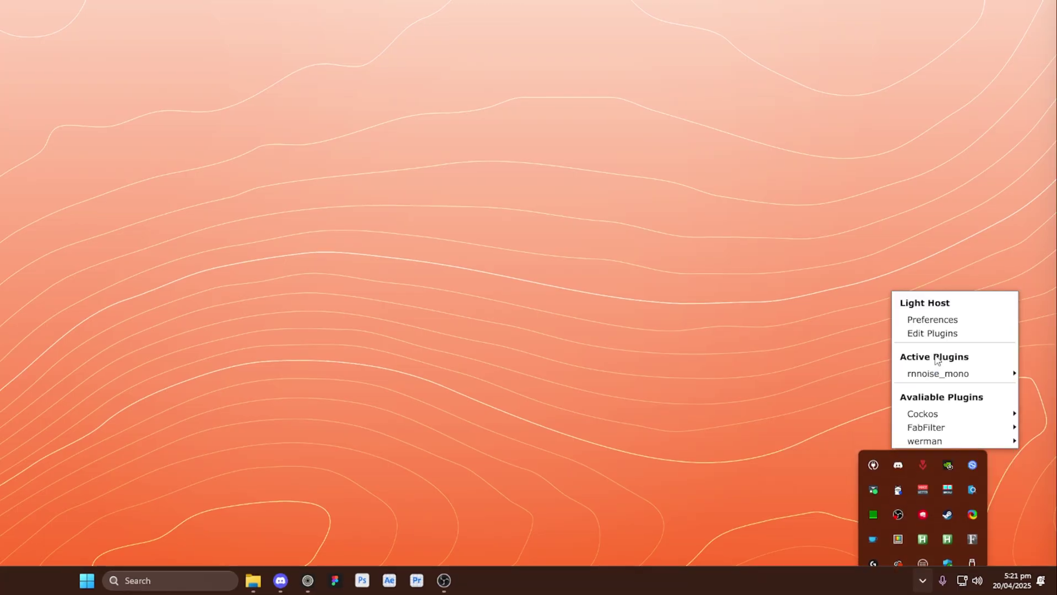
{"action": "mouse_move", "coordinate": [932, 365]}
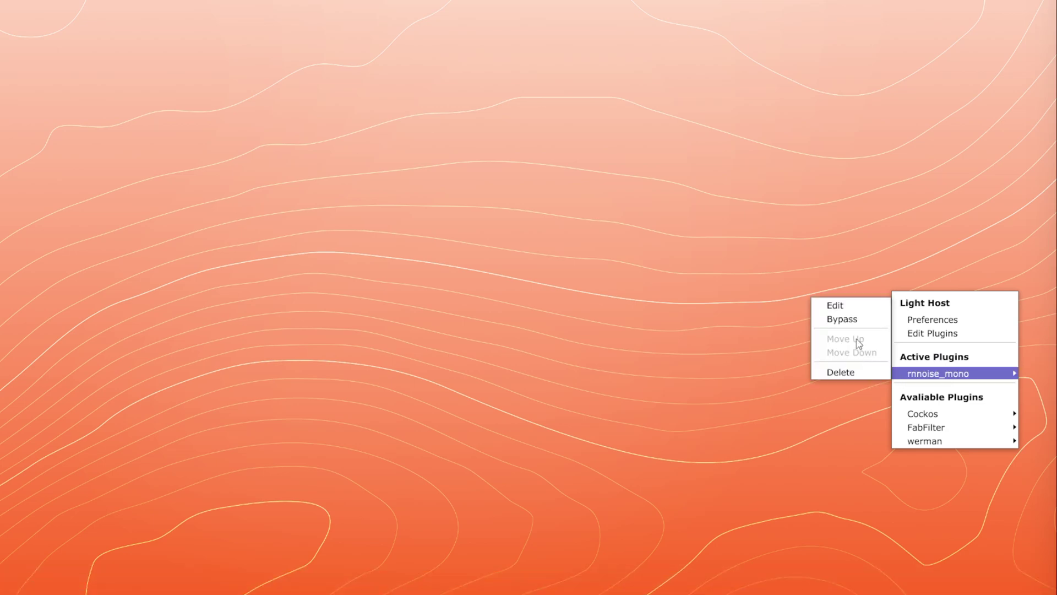
{"action": "left_click", "coordinate": [848, 307]}
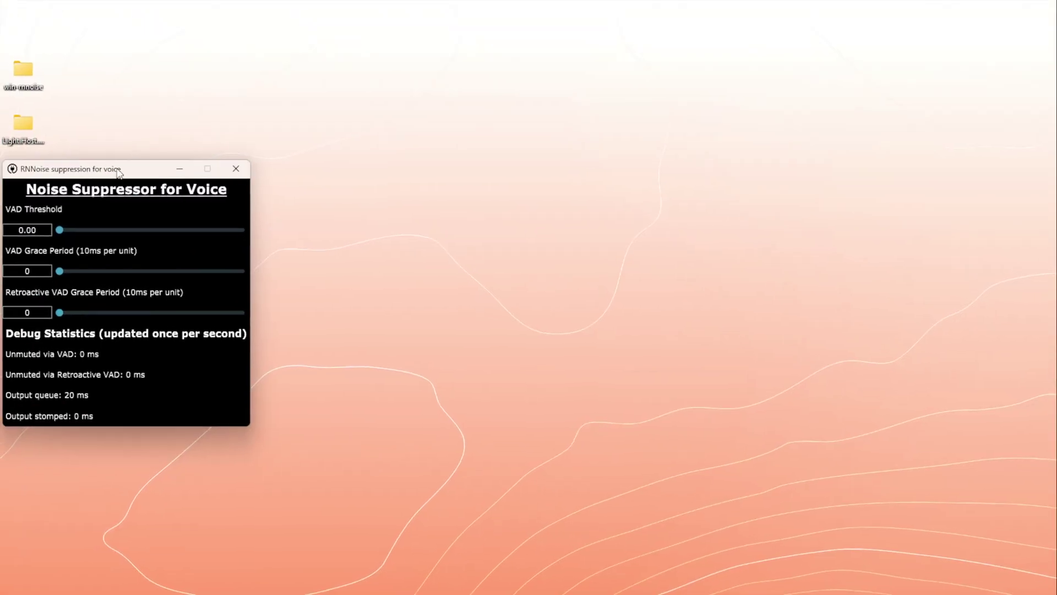
Centre the Noise Suppressor window and settle the VAD Threshold slider at 0.02.
{"action": "left_click_drag", "start_coordinate": [118, 172], "coordinate": [739, 213]}
{"action": "left_click_drag", "start_coordinate": [680, 269], "coordinate": [718, 270]}
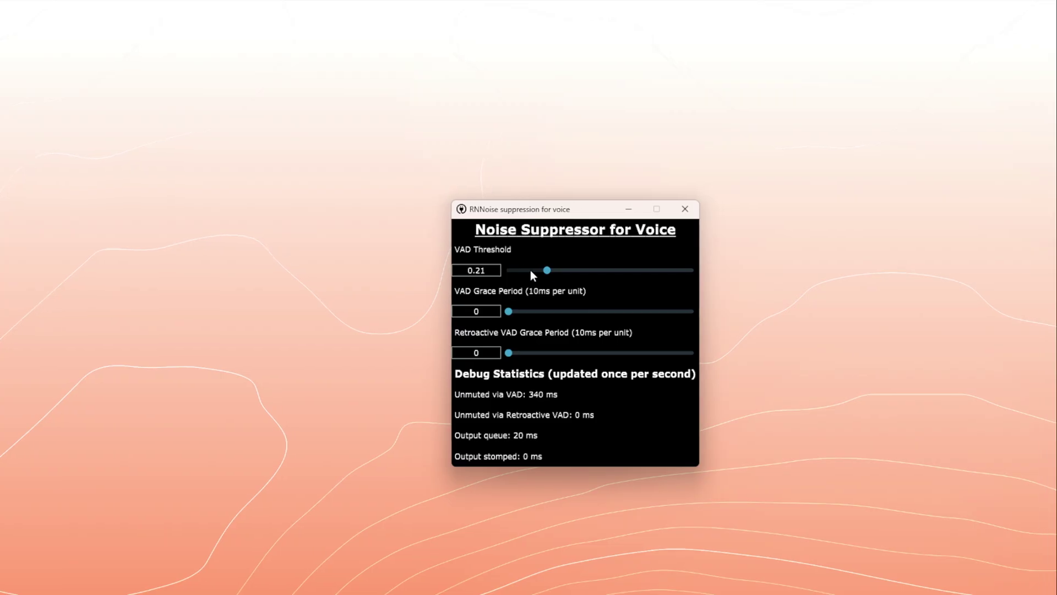
{"action": "left_click_drag", "start_coordinate": [530, 269], "coordinate": [509, 270]}
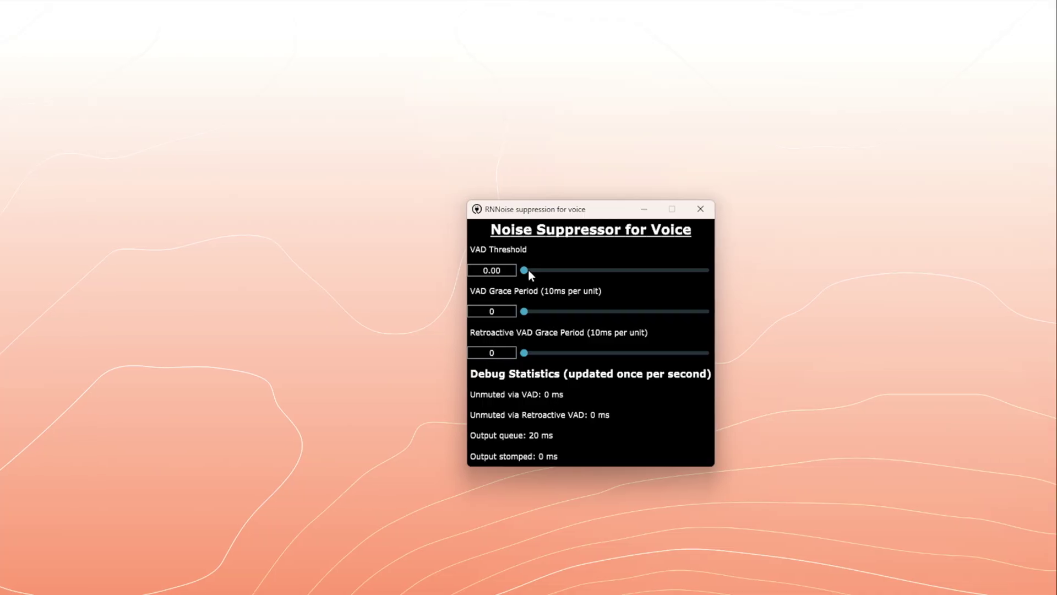
{"action": "left_click_drag", "start_coordinate": [529, 270], "coordinate": [499, 278]}
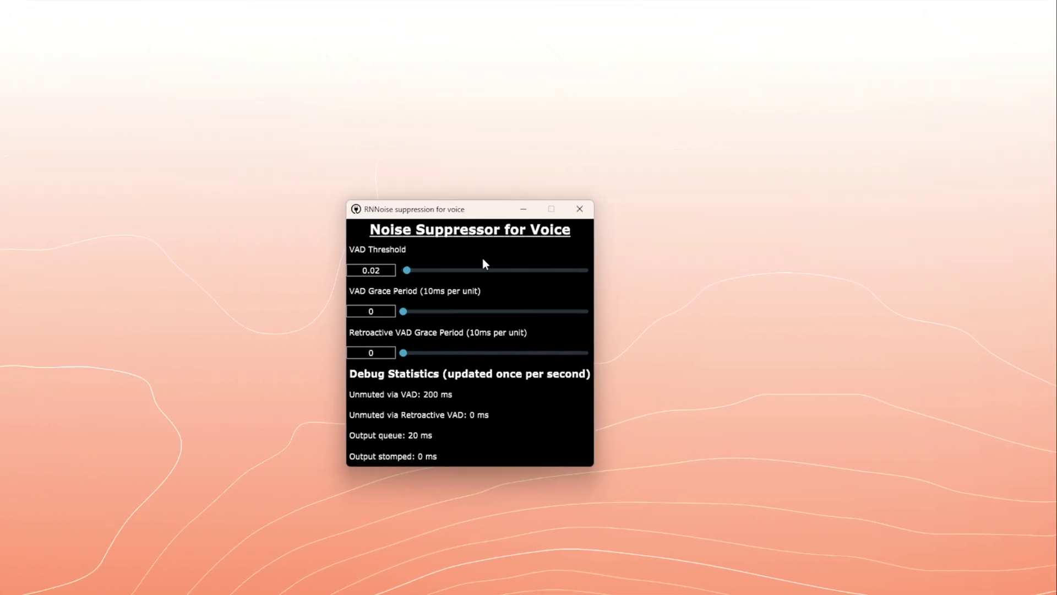
Adjust the sliders to VAD Threshold 0.12, VAD Grace Period 37 and Retroactive VAD Grace Period 1.
{"action": "left_click_drag", "start_coordinate": [500, 269], "coordinate": [530, 273]}
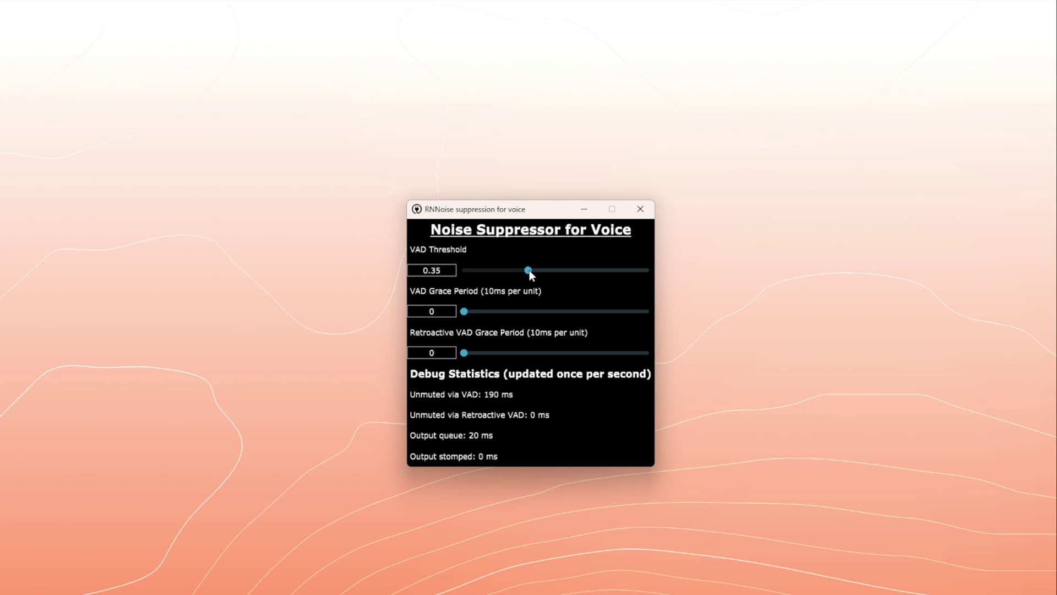
{"action": "left_click_drag", "start_coordinate": [530, 270], "coordinate": [490, 271]}
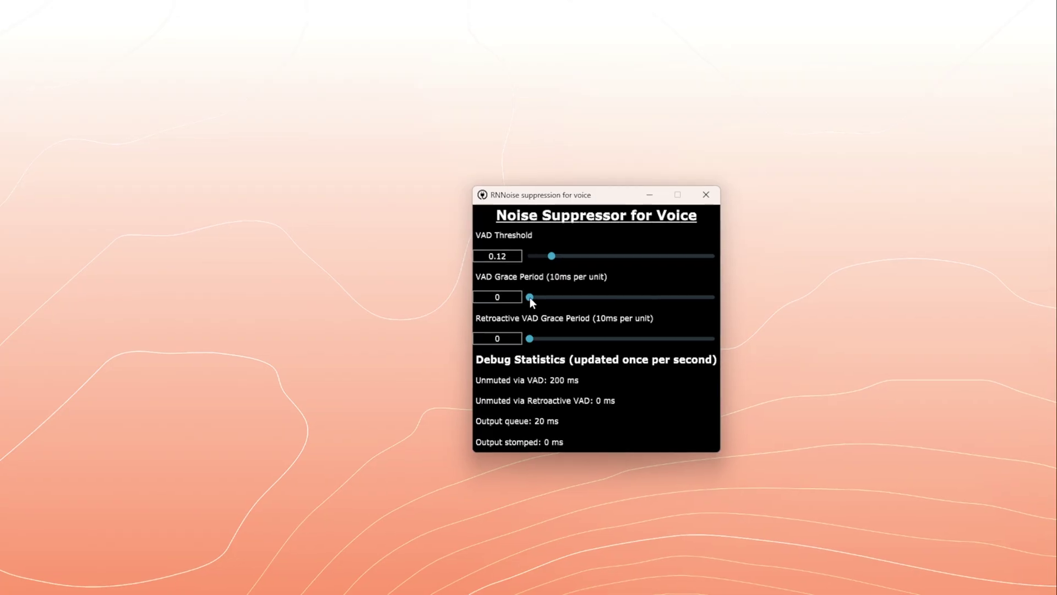
{"action": "left_click_drag", "start_coordinate": [530, 297], "coordinate": [530, 302]}
{"action": "left_click_drag", "start_coordinate": [532, 263], "coordinate": [539, 262]}
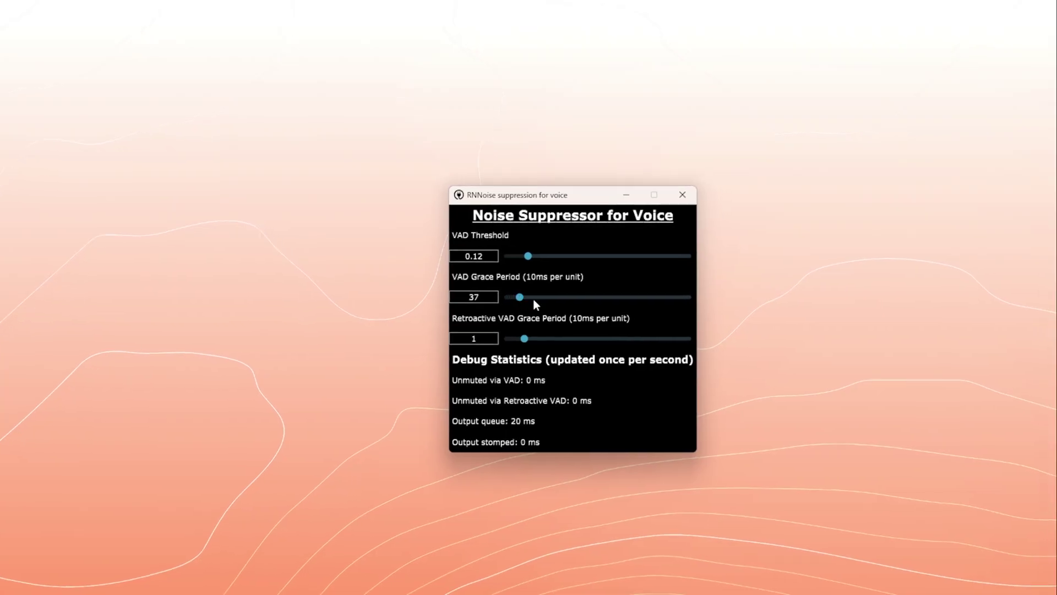